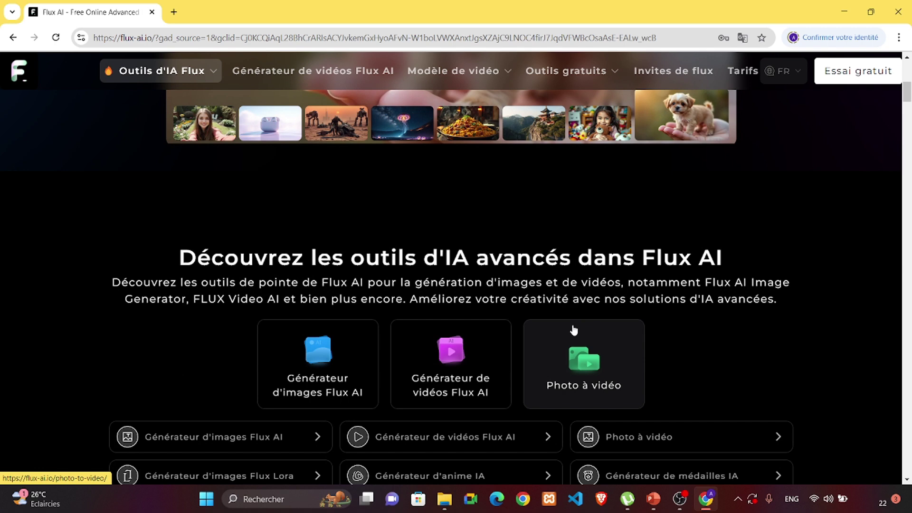
# - Examine the list of Flux AI tools and the descriptions of its image and video generators on the home page
pyautogui.scroll(-2, 574, 330)
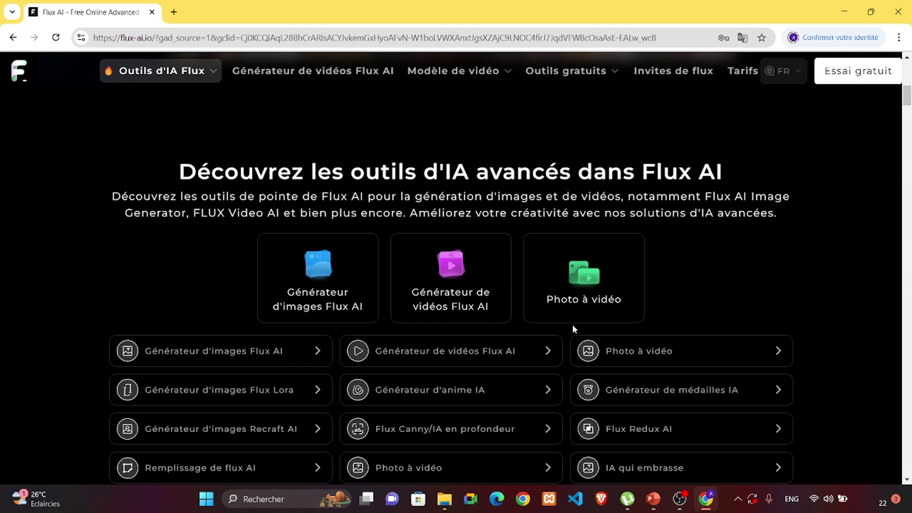
pyautogui.scroll(-2, 573, 325)
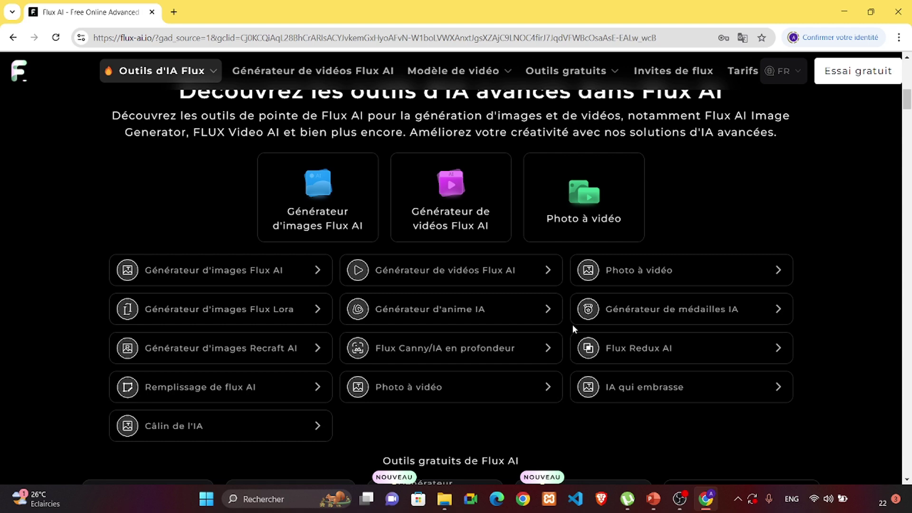
pyautogui.scroll(-5, 572, 324)
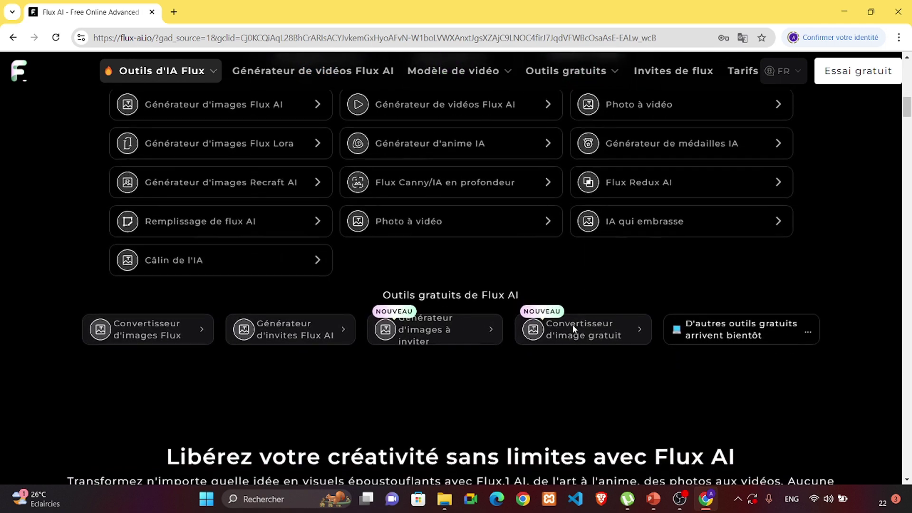
pyautogui.scroll(-6, 573, 329)
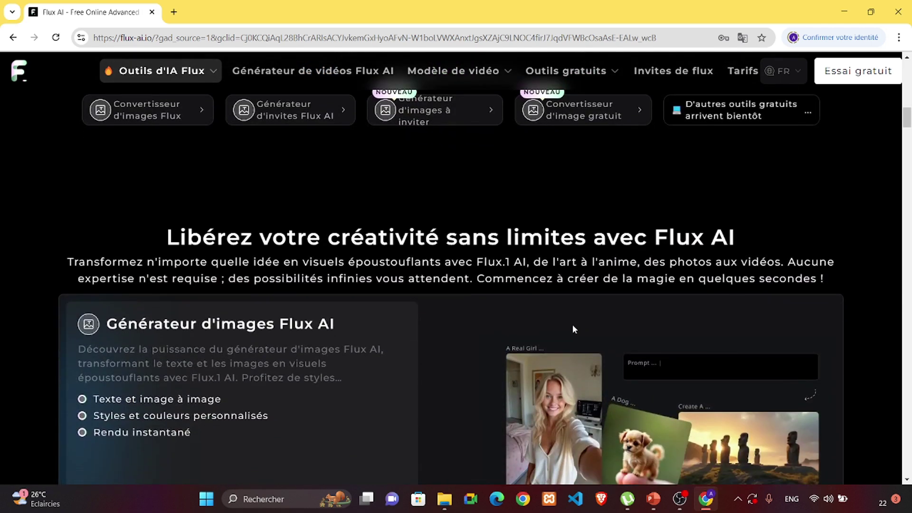
pyautogui.scroll(-2, 572, 324)
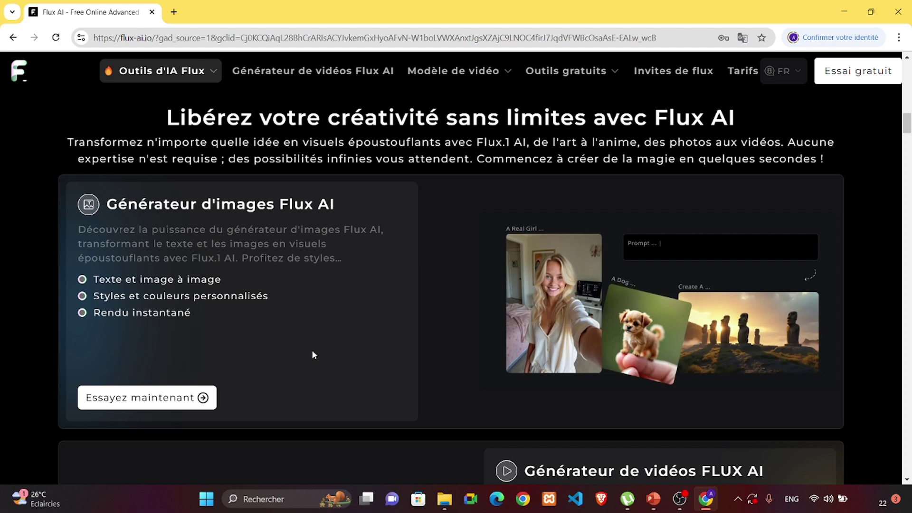
pyautogui.scroll(-6, 312, 352)
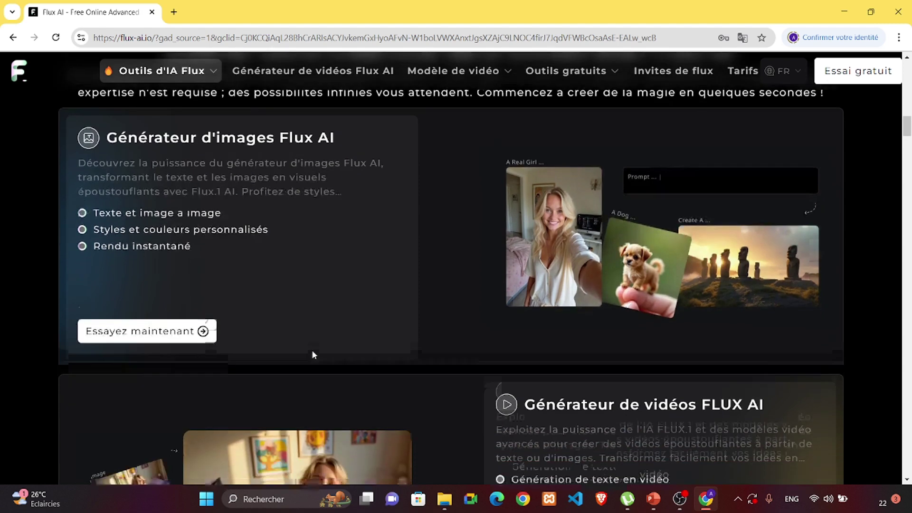
pyautogui.scroll(3, 312, 355)
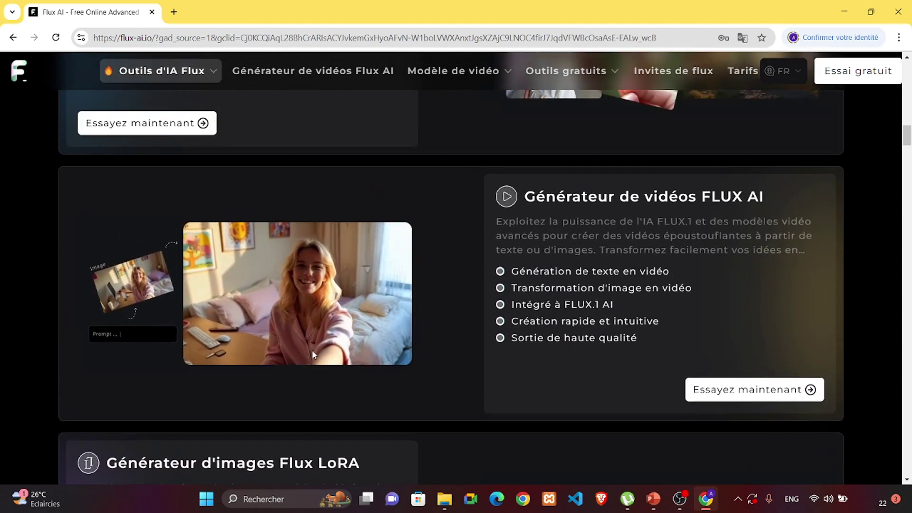
pyautogui.scroll(-2, 312, 352)
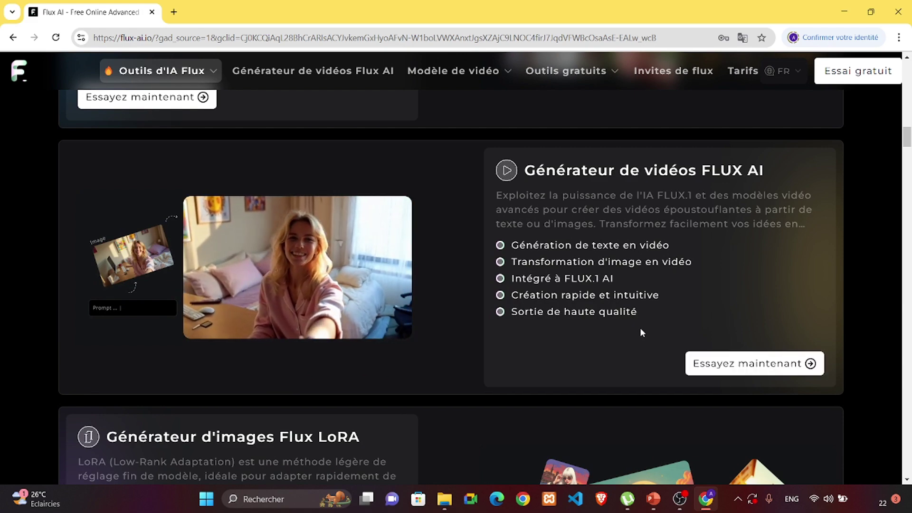
pyautogui.scroll(-6, 641, 330)
pyautogui.scroll(-14, 641, 330)
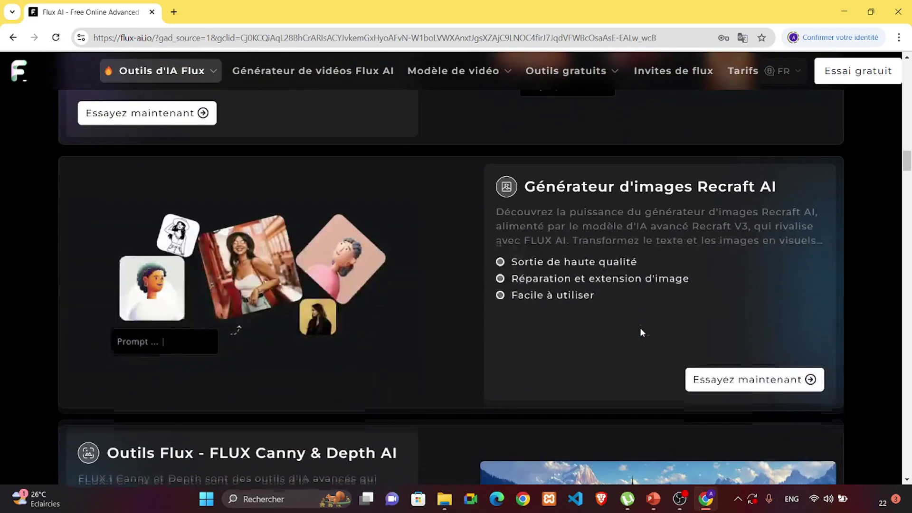
pyautogui.scroll(-12, 641, 333)
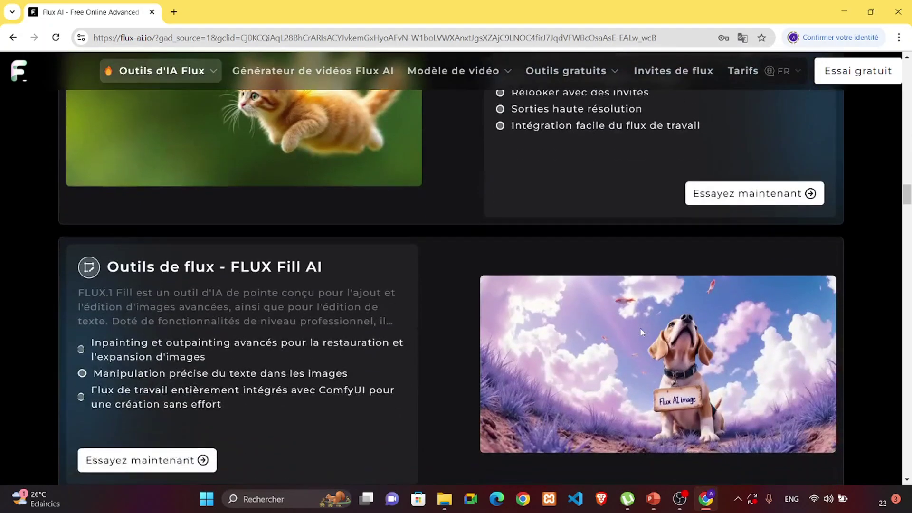
pyautogui.scroll(-5, 641, 330)
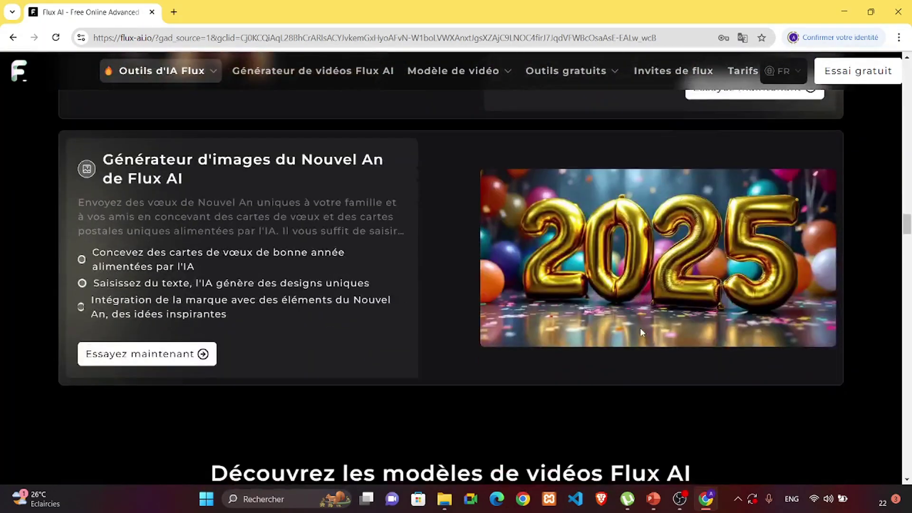
# - Examine the home page sections on Flux AI video models, FLUX text-to-image models and advanced features
pyautogui.scroll(-1, 641, 330)
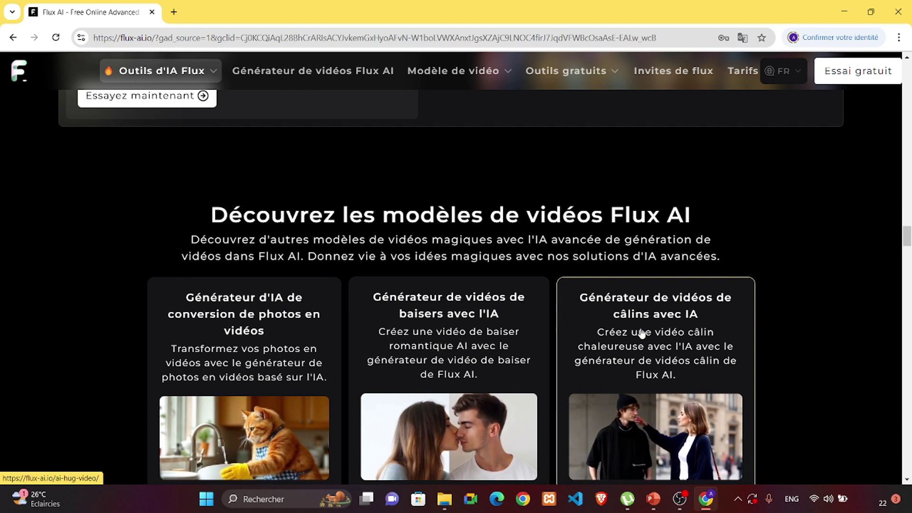
pyautogui.scroll(-7, 641, 333)
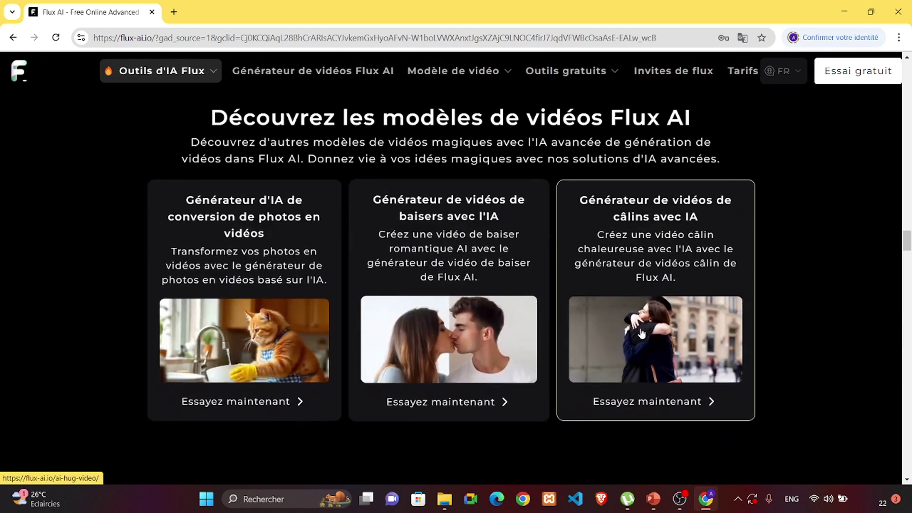
pyautogui.scroll(-3, 641, 328)
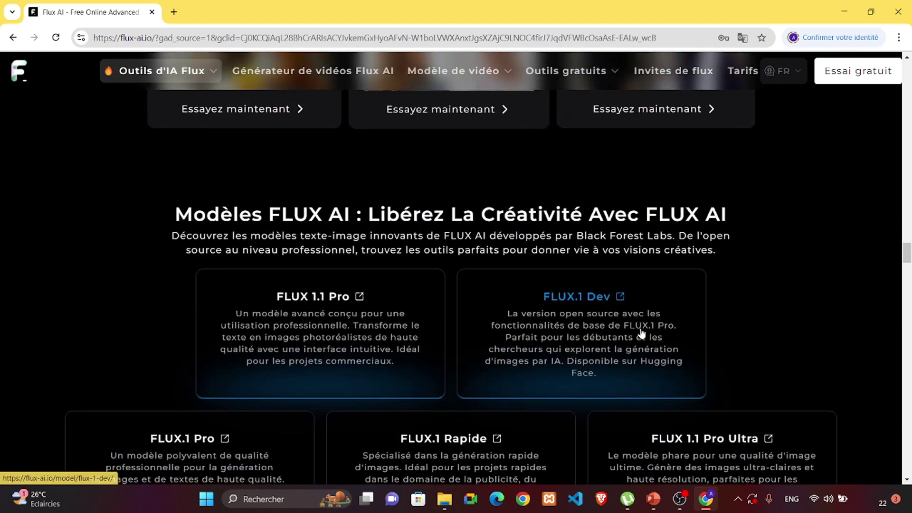
pyautogui.scroll(-7, 642, 333)
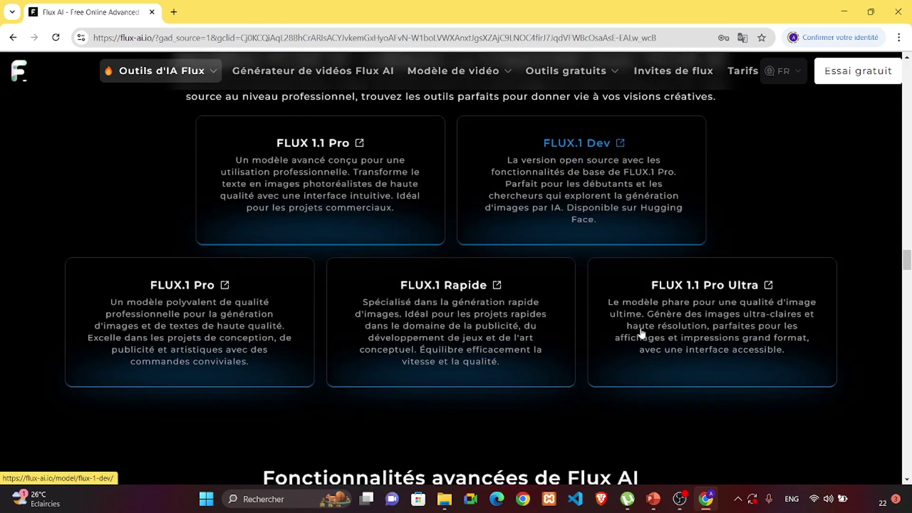
pyautogui.scroll(-2, 642, 333)
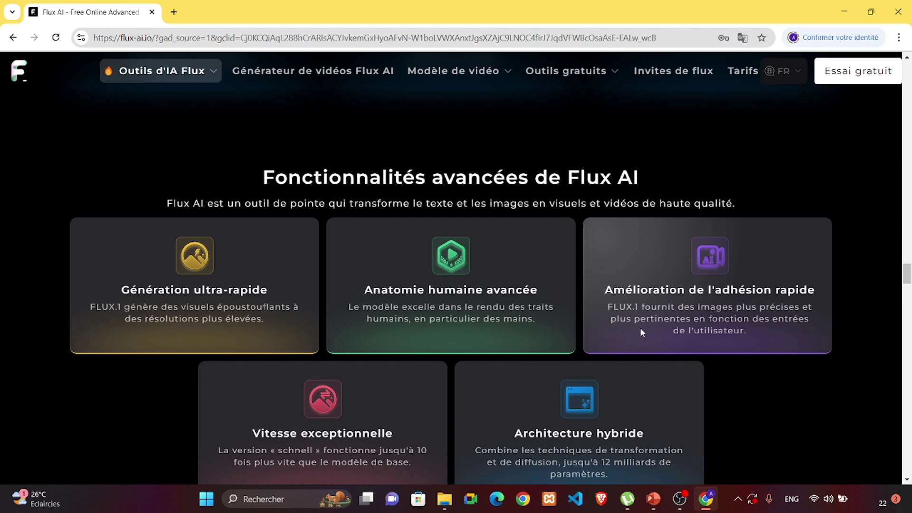
pyautogui.scroll(-2, 640, 332)
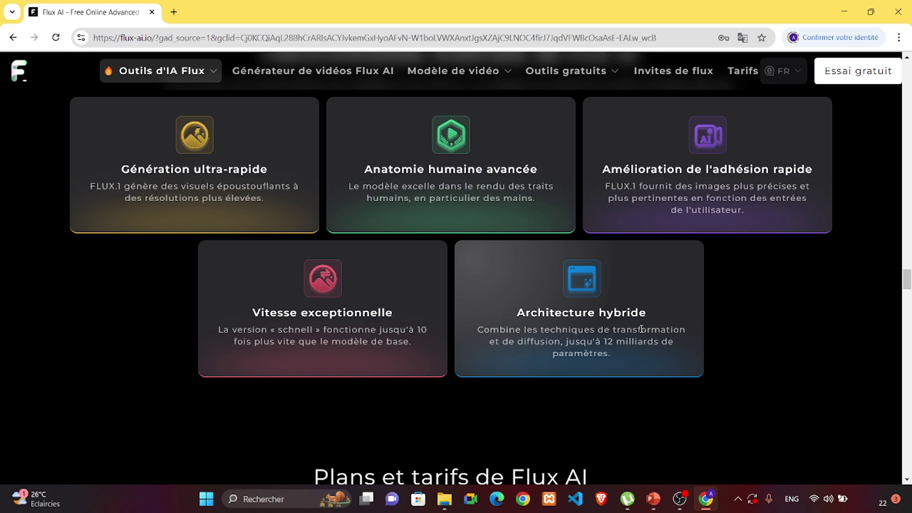
# - Review the monthly plans and pricing, and start registration for the free plan
pyautogui.scroll(-6, 641, 329)
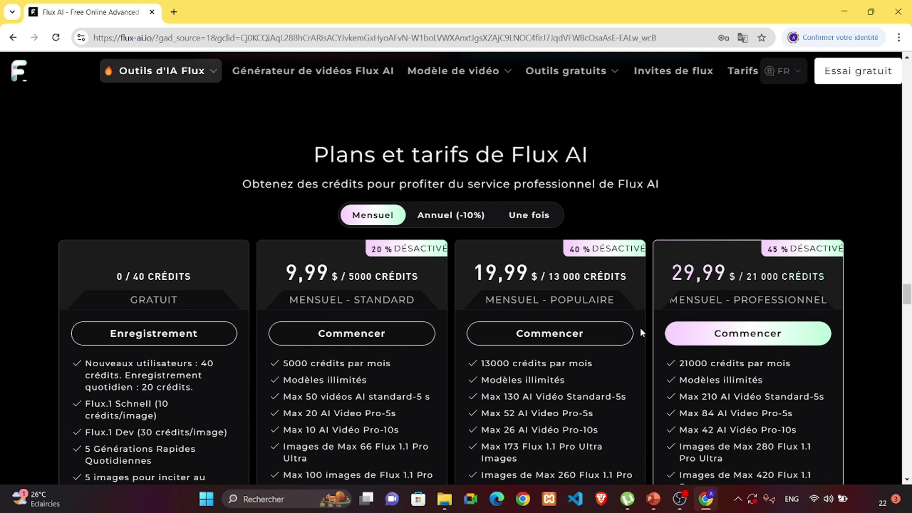
pyautogui.scroll(-1, 641, 333)
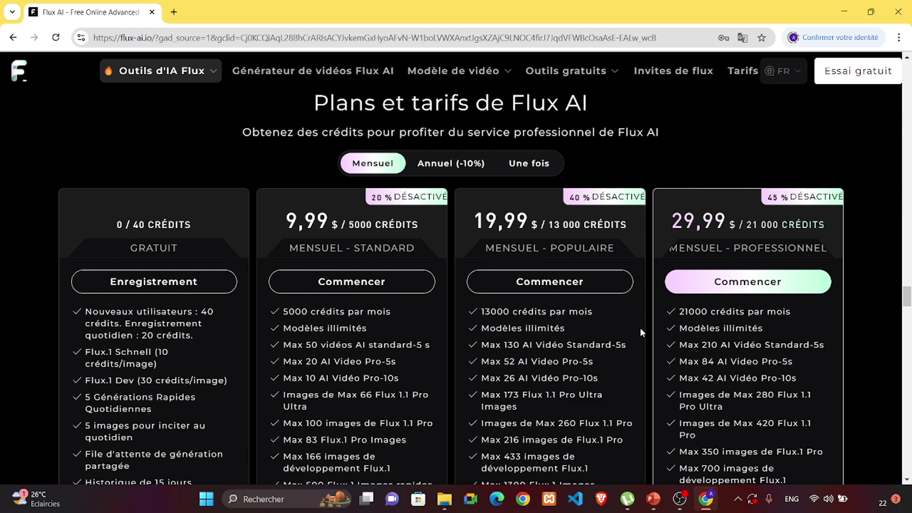
pyautogui.scroll(-1, 640, 331)
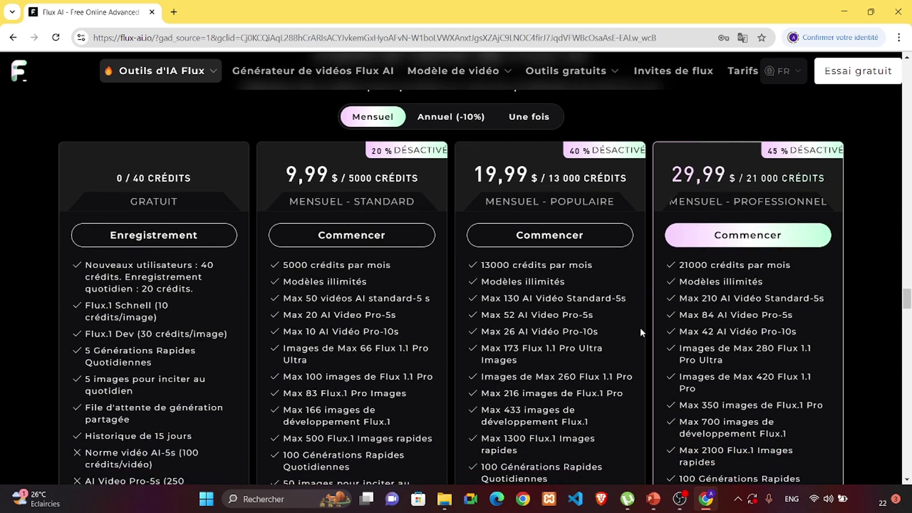
pyautogui.scroll(-1, 640, 332)
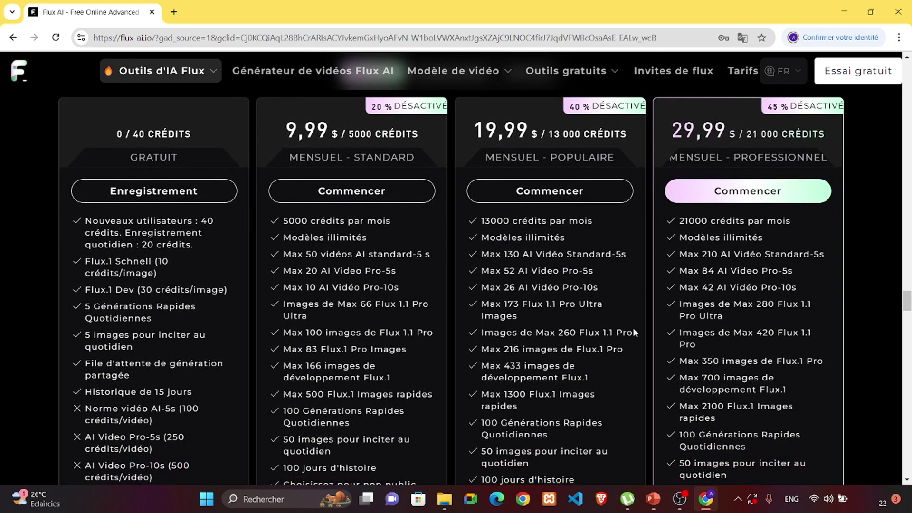
pyautogui.click(165, 193)
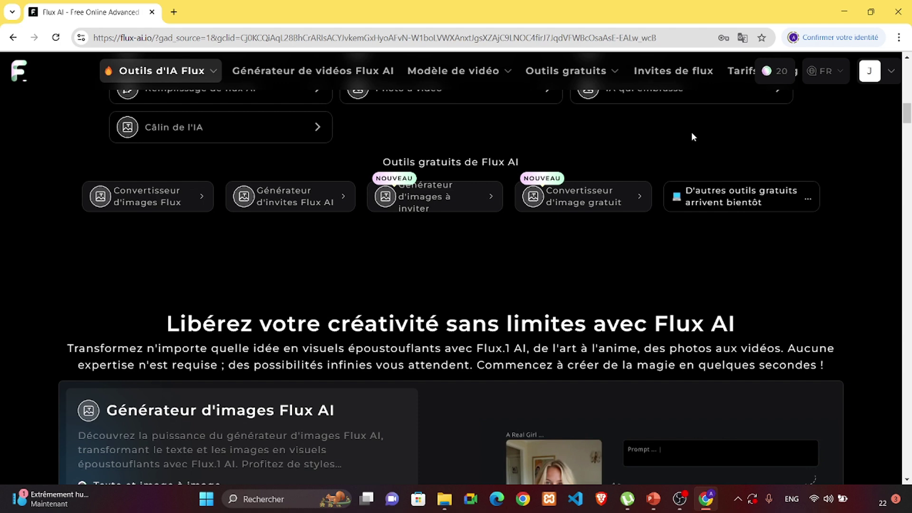
# - Find the Flux AI image generator on the home page and open it to try it
pyautogui.scroll(-1, 693, 137)
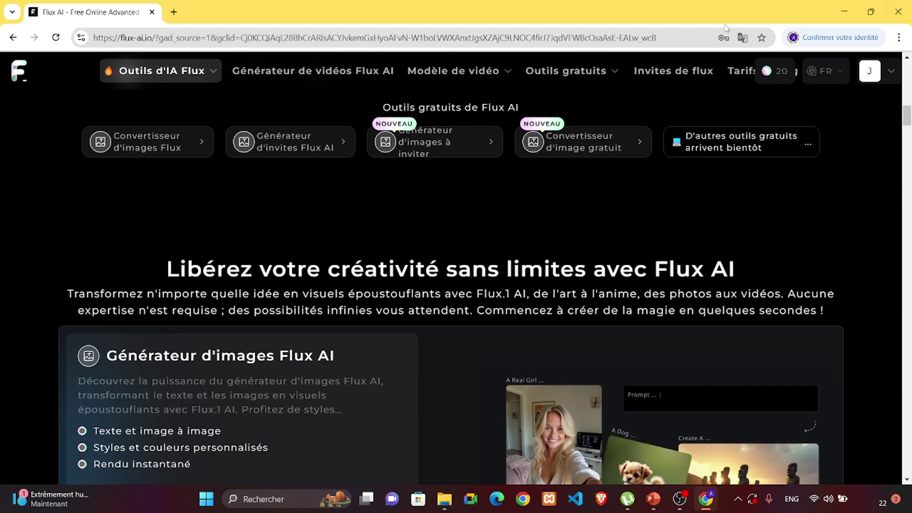
pyautogui.scroll(-3, 533, 268)
pyautogui.scroll(-1, 533, 268)
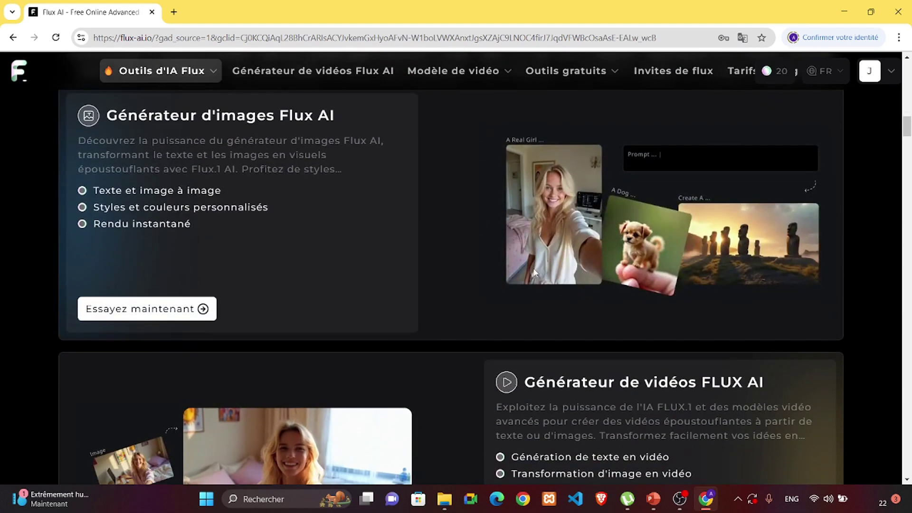
pyautogui.click(115, 309)
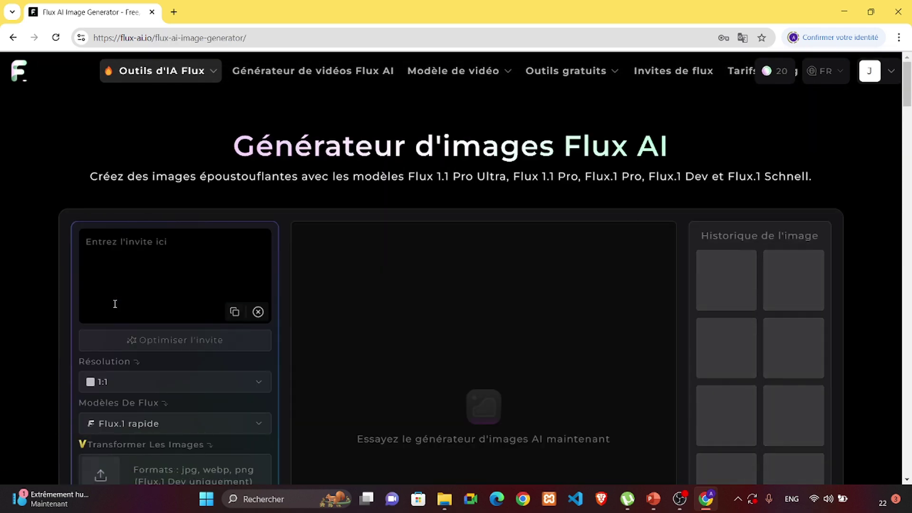
# - Enter the image prompt "donne moi une image dun robot intelligent dans une piece de technologie"
pyautogui.scroll(-1, 186, 267)
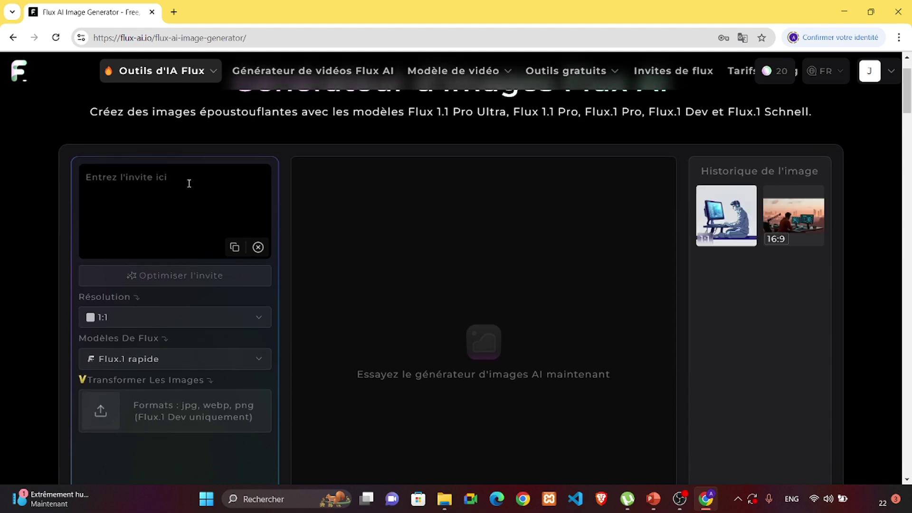
pyautogui.click(172, 179)
pyautogui.write('do')
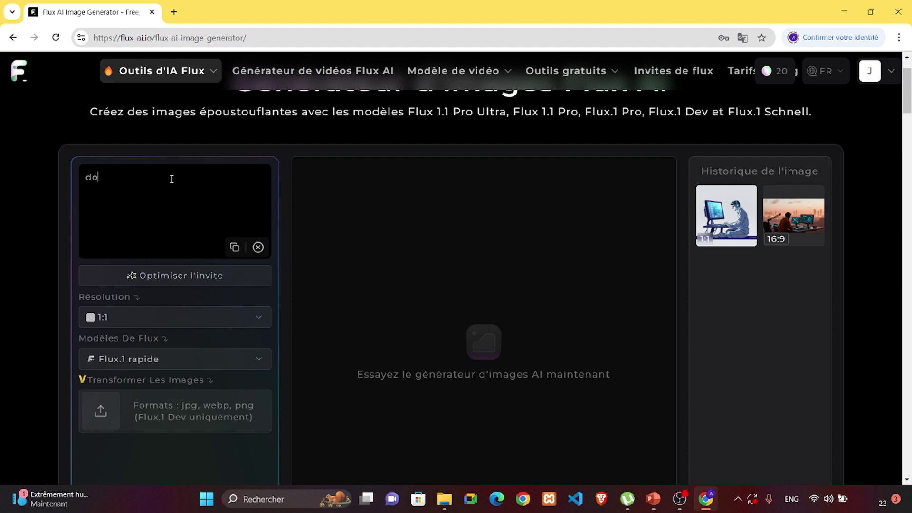
pyautogui.write('nne moi une image dfe')
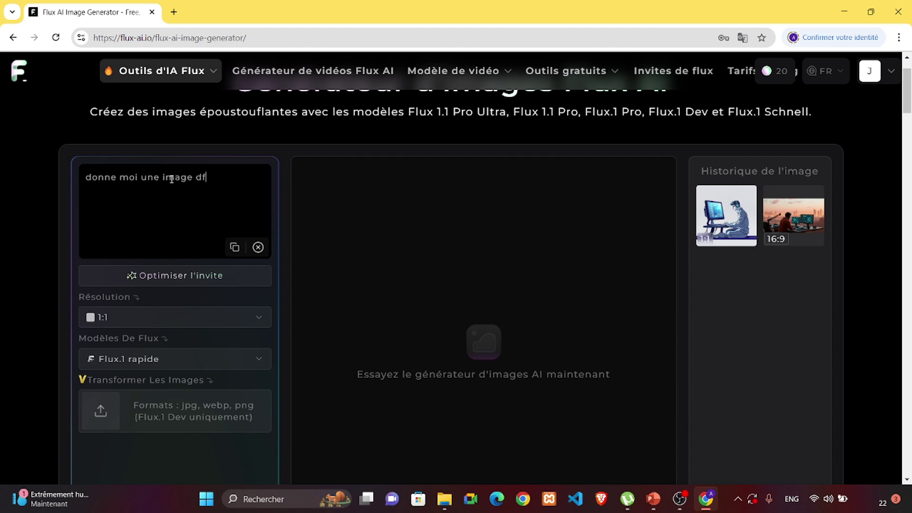
pyautogui.press('BackSpace')
pyautogui.press('BackSpace')
pyautogui.write('un robo')
pyautogui.press('BackSpace')
pyautogui.write('ot intelligent ')
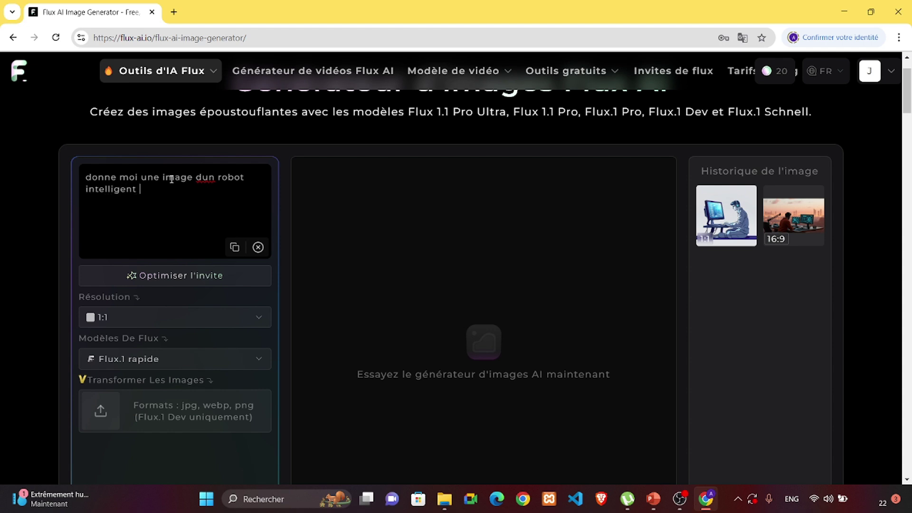
pyautogui.write('dans une piece de techn')
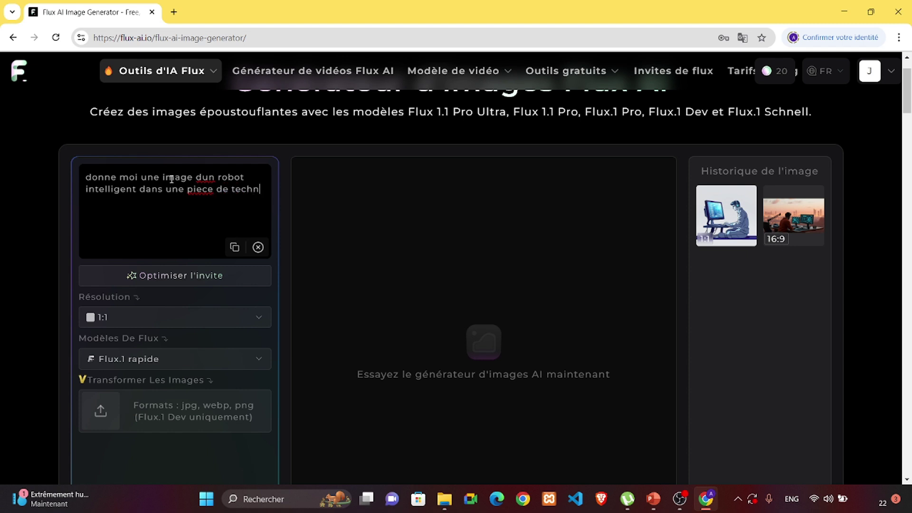
pyautogui.write('ologie')
# - Check the available resolution ratios without changing the selection, and review the remaining image generation settings
pyautogui.scroll(-2, 182, 278)
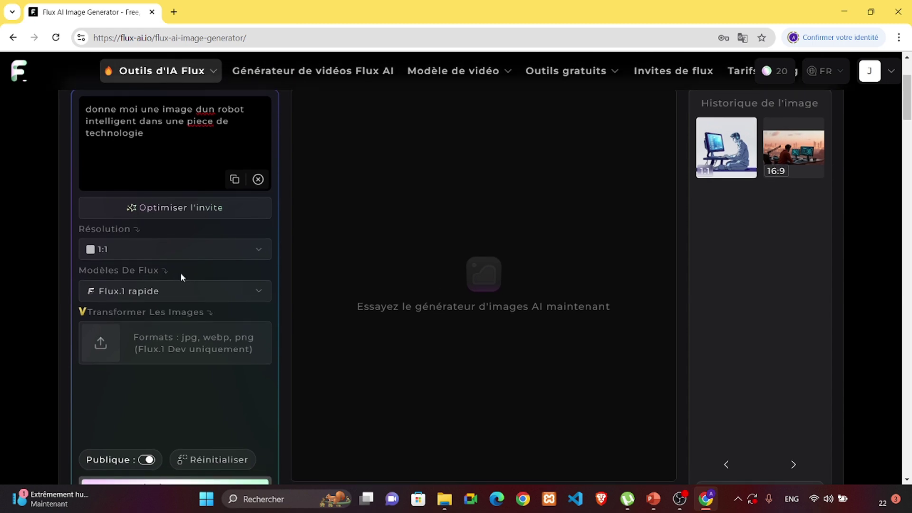
pyautogui.click(156, 247)
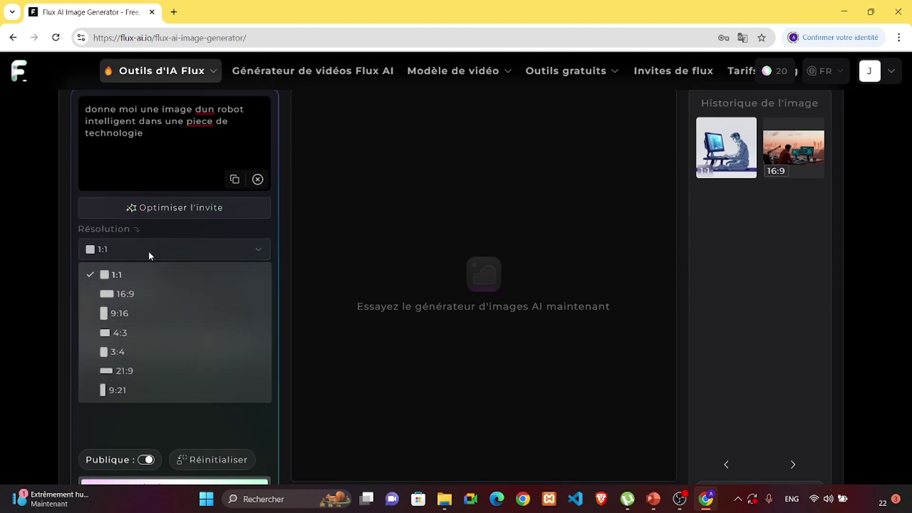
pyautogui.click(149, 250)
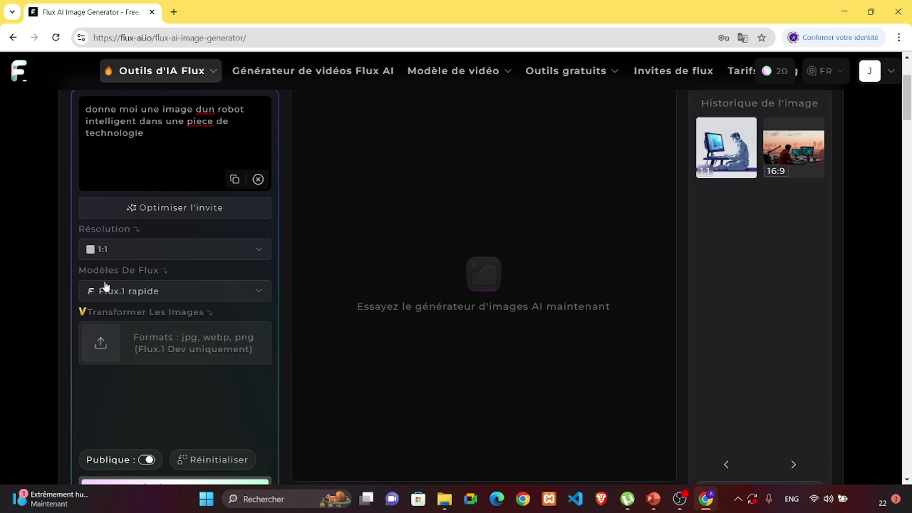
pyautogui.scroll(-1, 164, 297)
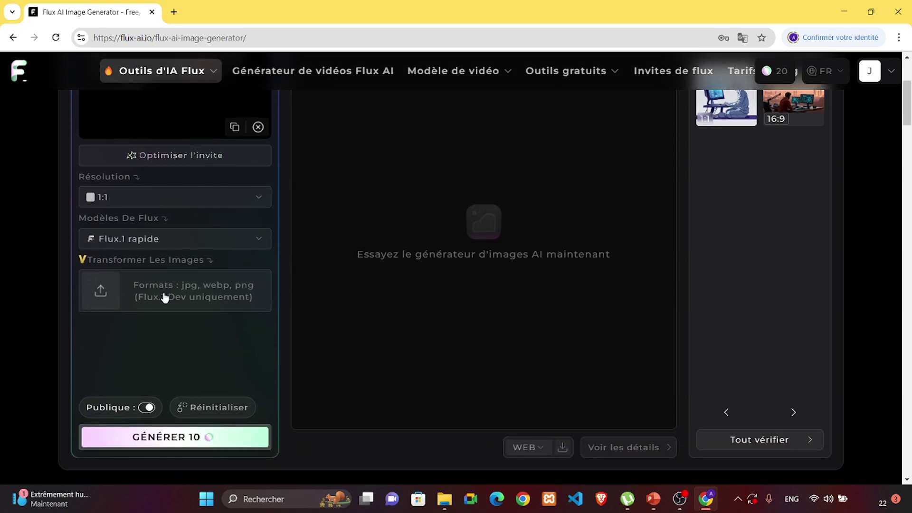
pyautogui.scroll(-1, 164, 297)
pyautogui.scroll(-1, 234, 266)
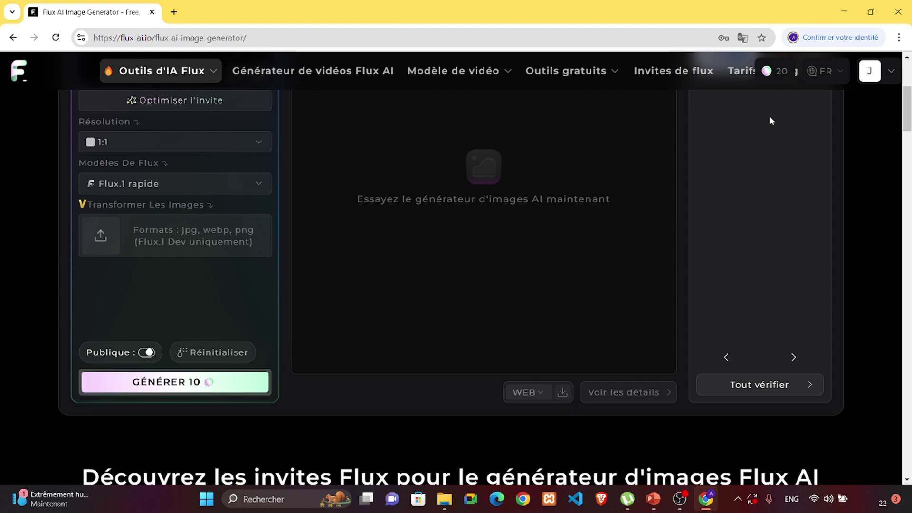
# - Generate the robot image with the Flux.1 rapide model at 1:1 resolution and inspect the result
pyautogui.scroll(1, 245, 314)
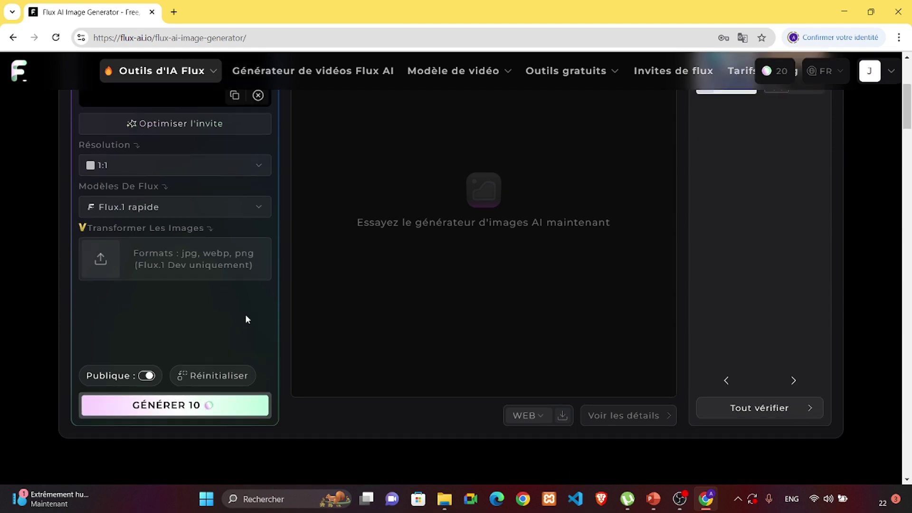
pyautogui.click(190, 408)
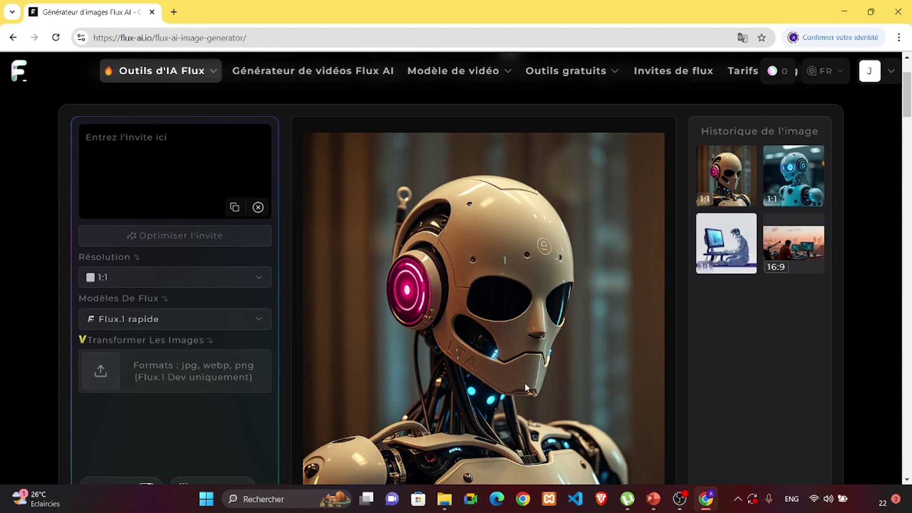
pyautogui.scroll(-2, 524, 383)
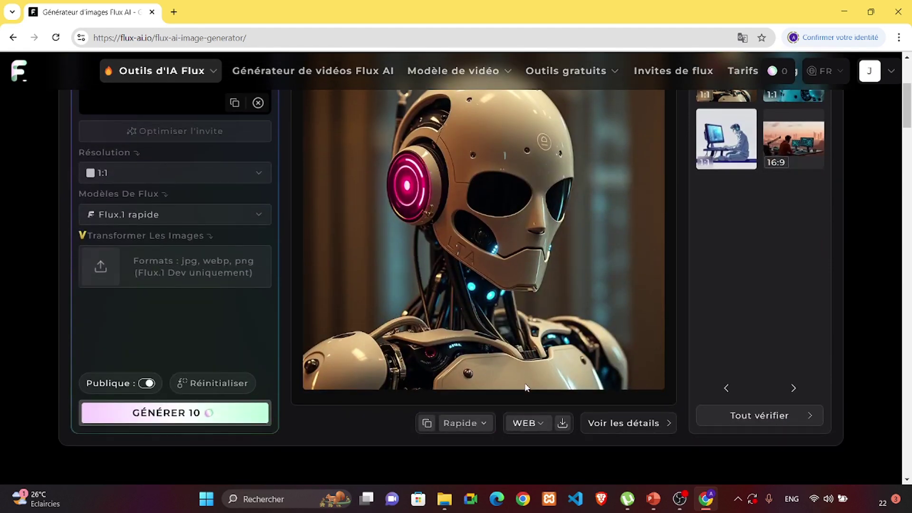
pyautogui.scroll(2, 526, 387)
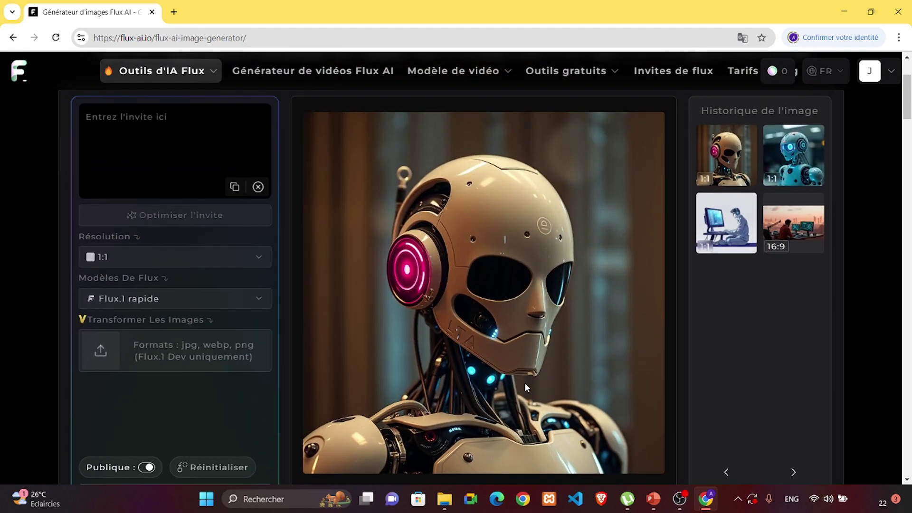
pyautogui.scroll(-2, 437, 278)
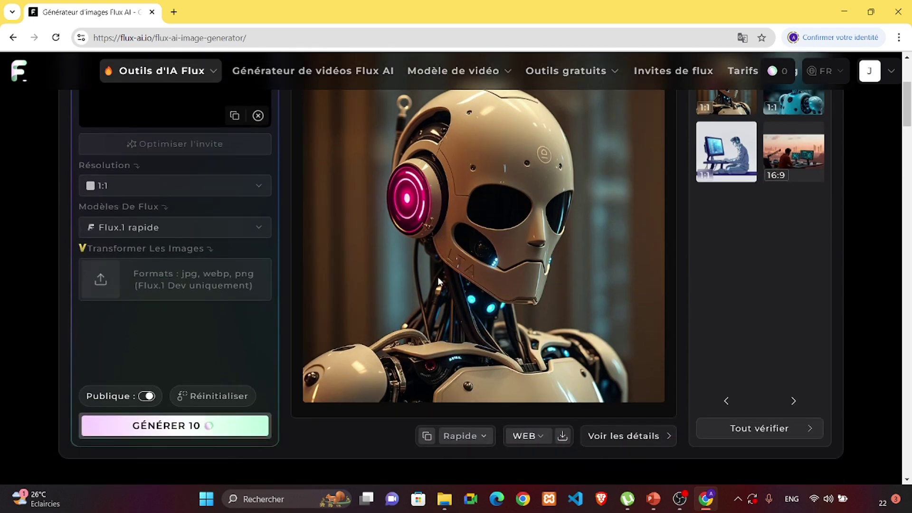
pyautogui.scroll(1, 438, 278)
pyautogui.scroll(-1, 439, 277)
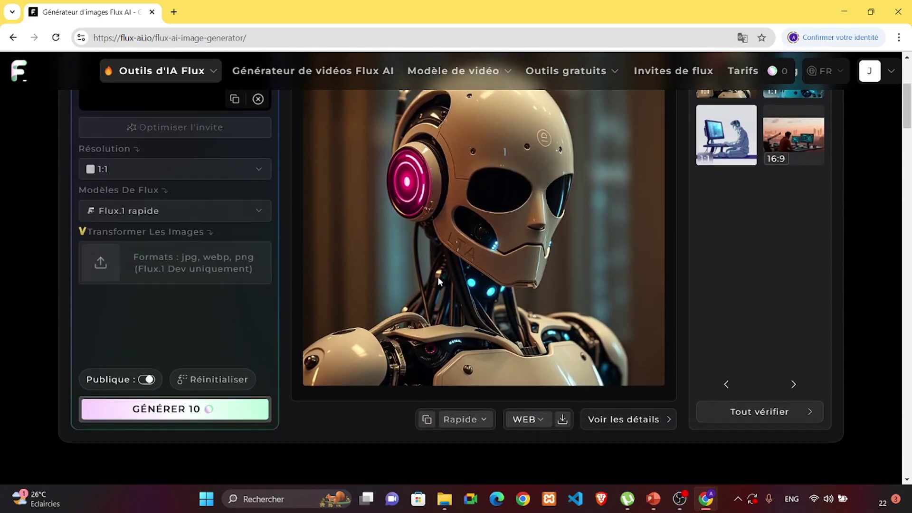
# - Download the generated robot image as a WebP file
pyautogui.scroll(1, 438, 278)
pyautogui.scroll(1, 437, 280)
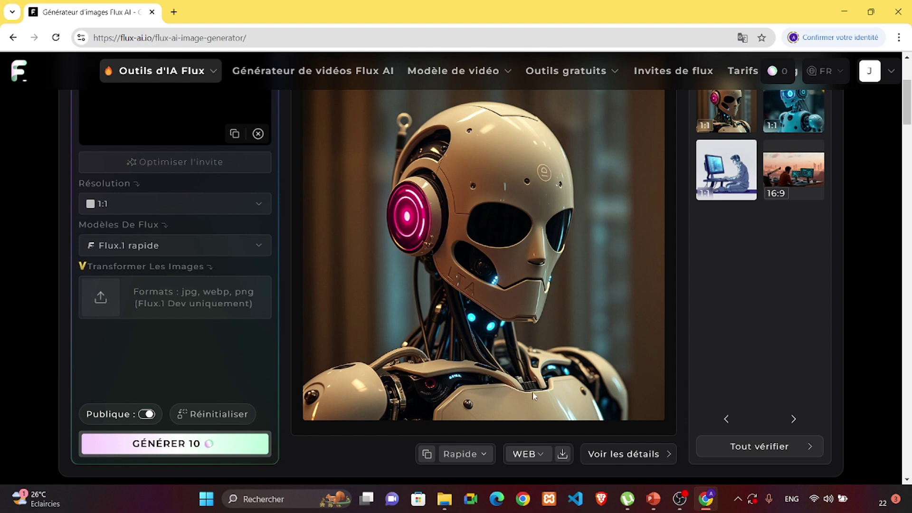
pyautogui.click(562, 457)
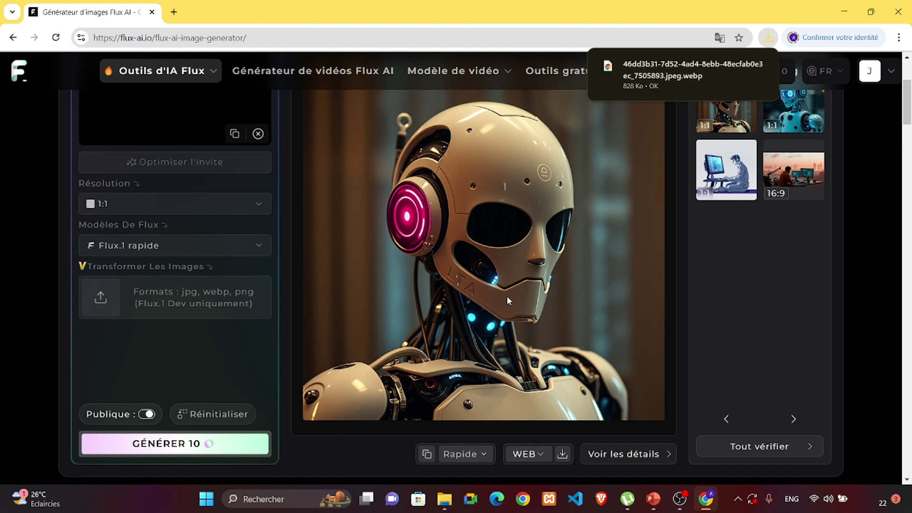
# - Browse the gallery of example Flux prompts below the image generator, and return to the generated robot image
pyautogui.scroll(-1, 507, 298)
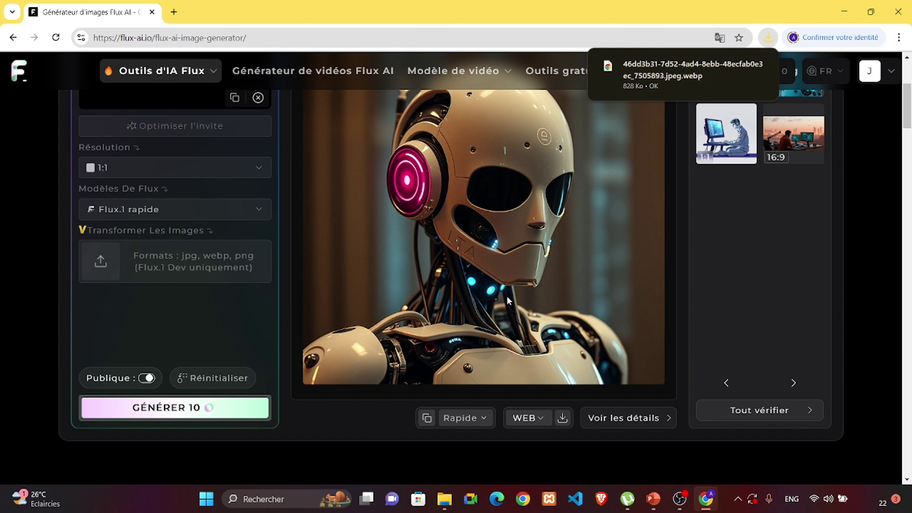
pyautogui.scroll(-5, 507, 295)
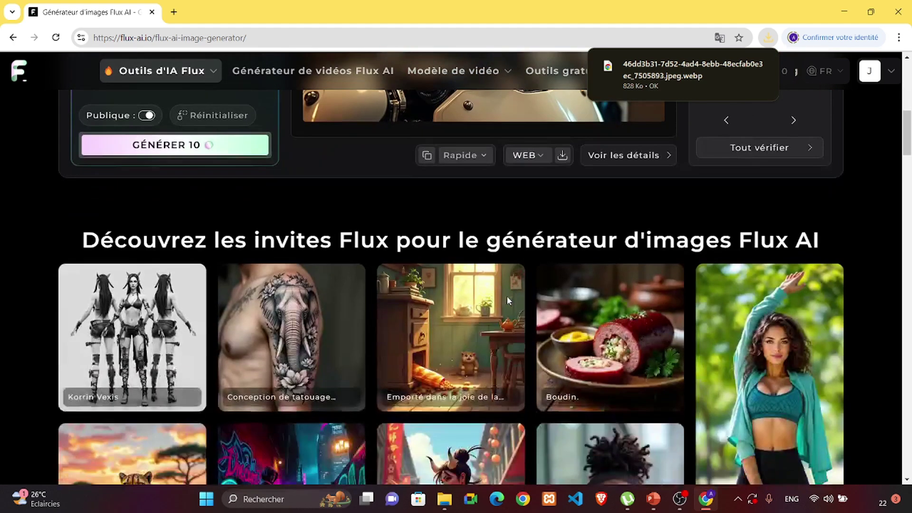
pyautogui.scroll(-2, 506, 295)
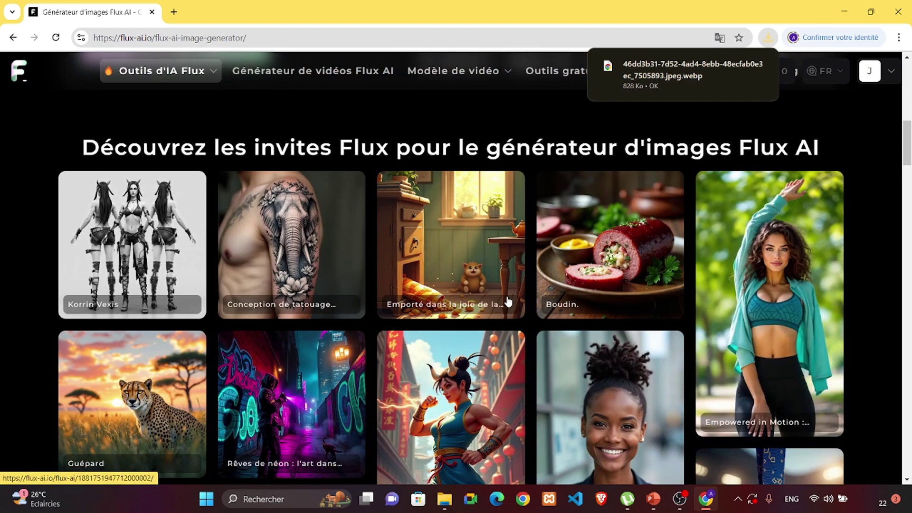
pyautogui.scroll(-2, 507, 298)
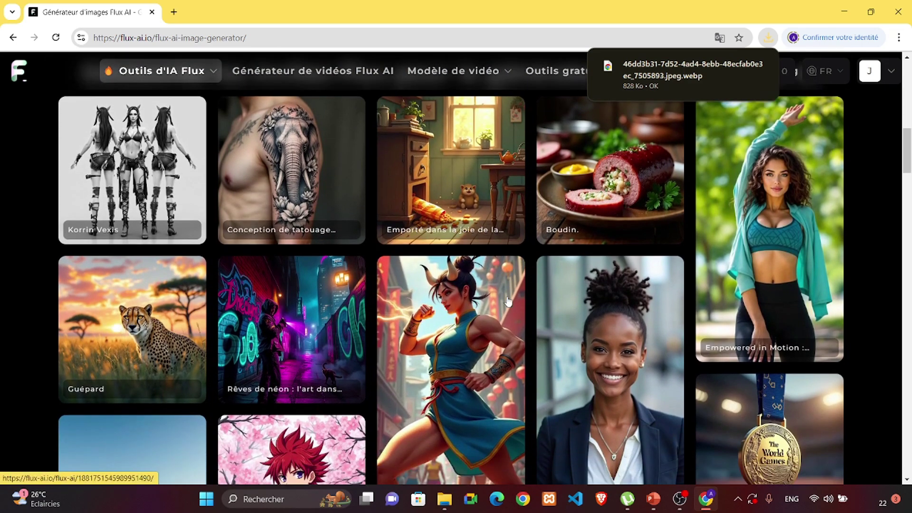
pyautogui.scroll(-4, 507, 300)
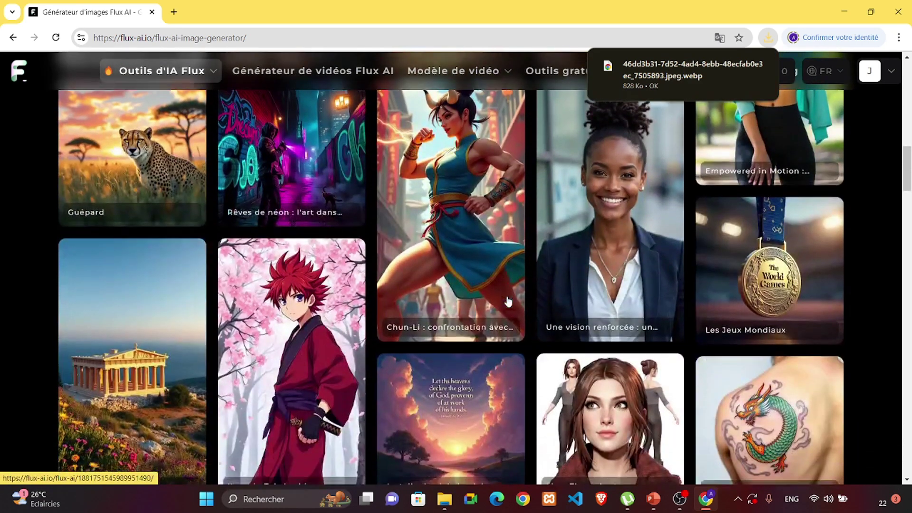
pyautogui.scroll(-6, 508, 300)
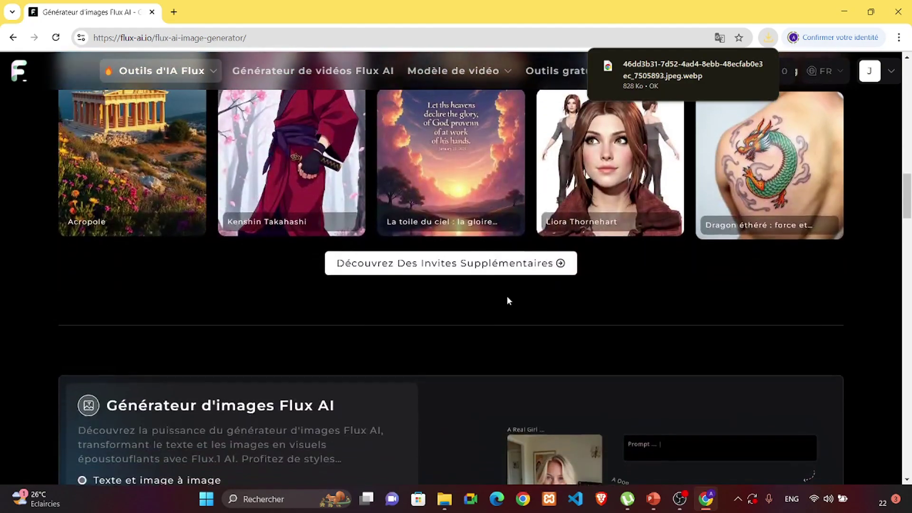
pyautogui.scroll(-2, 507, 300)
pyautogui.scroll(7, 507, 300)
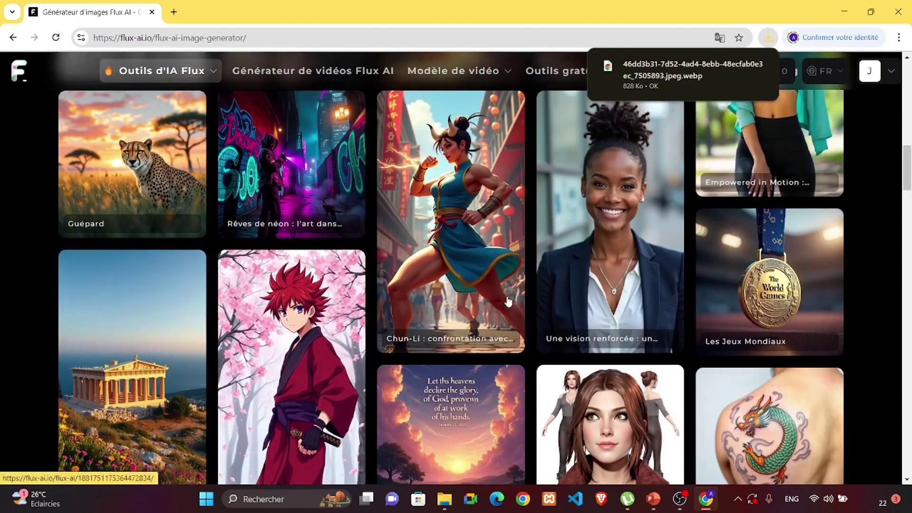
pyautogui.scroll(6, 508, 300)
pyautogui.scroll(-3, 508, 300)
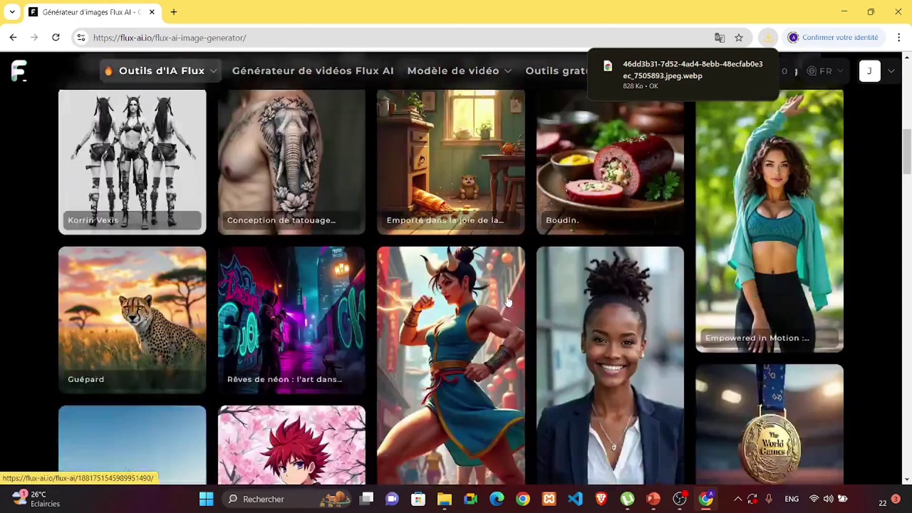
pyautogui.scroll(-5, 507, 300)
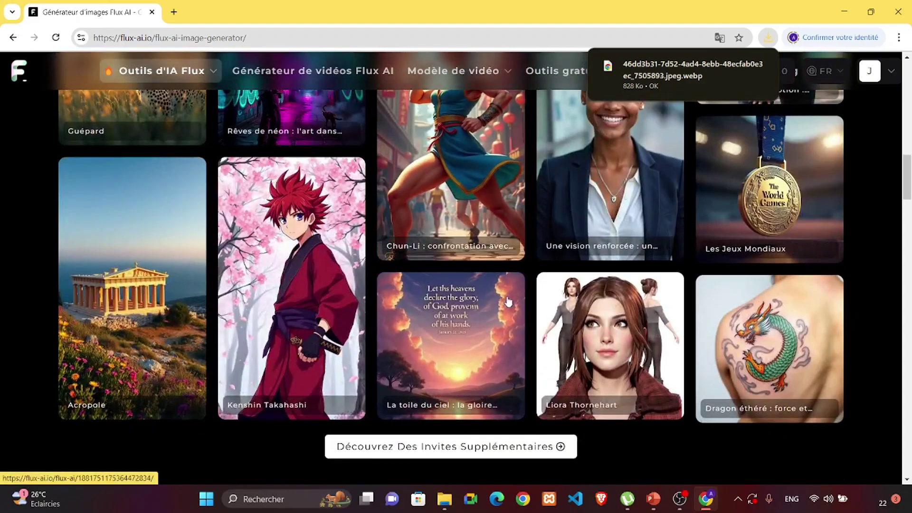
pyautogui.scroll(-1, 508, 301)
pyautogui.scroll(-1, 509, 301)
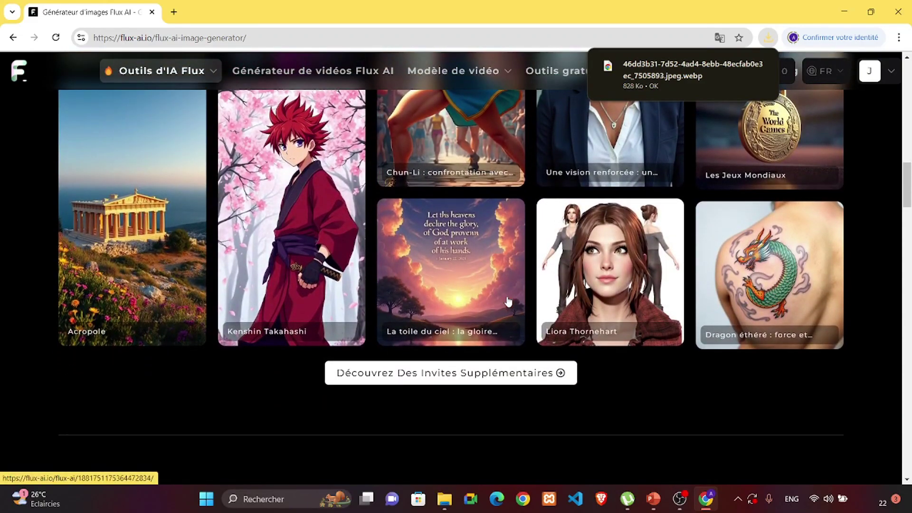
pyautogui.scroll(13, 508, 301)
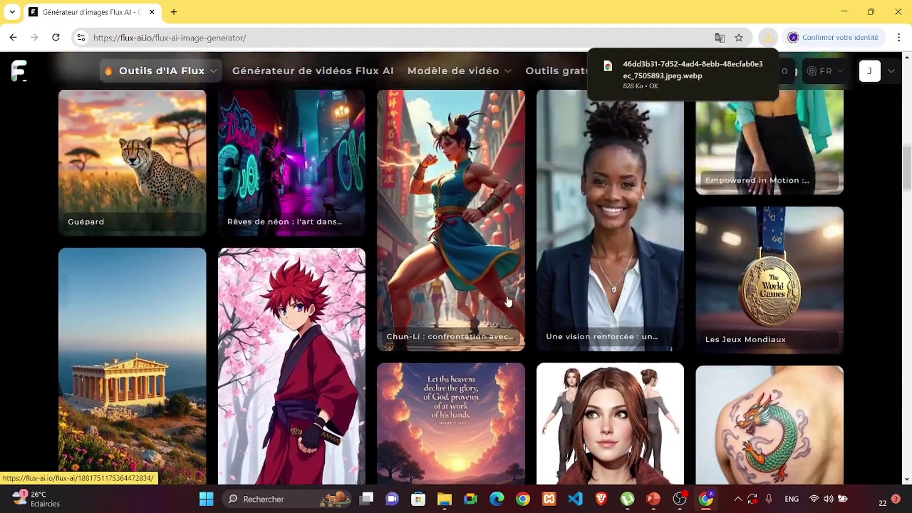
pyautogui.scroll(7, 507, 301)
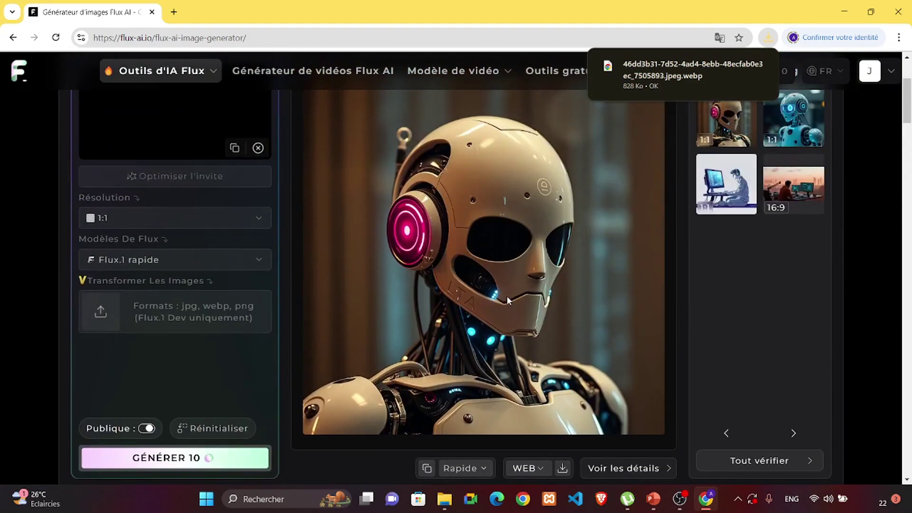